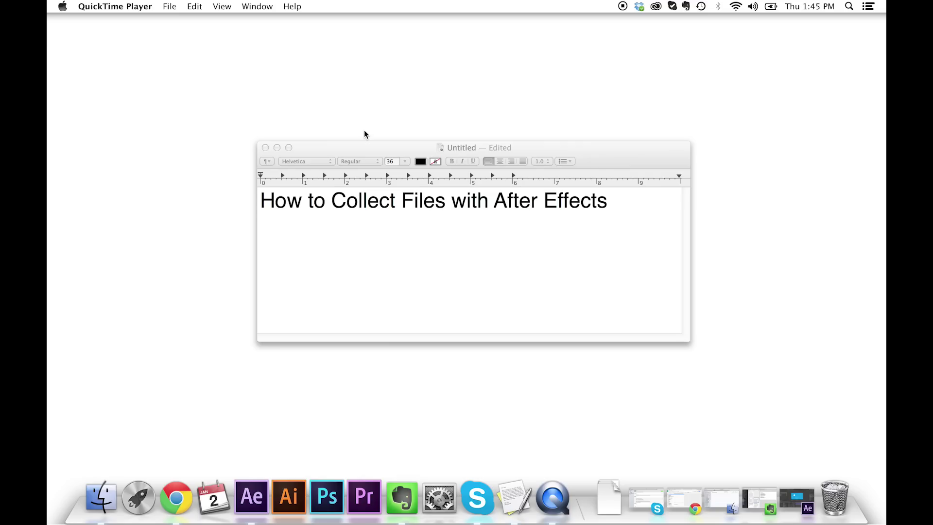
Step: Bring After Effects forward and scrub the Sequenta animation from the 01 Extract DNA frame
{"action": "left_click", "coordinate": [276, 147]}
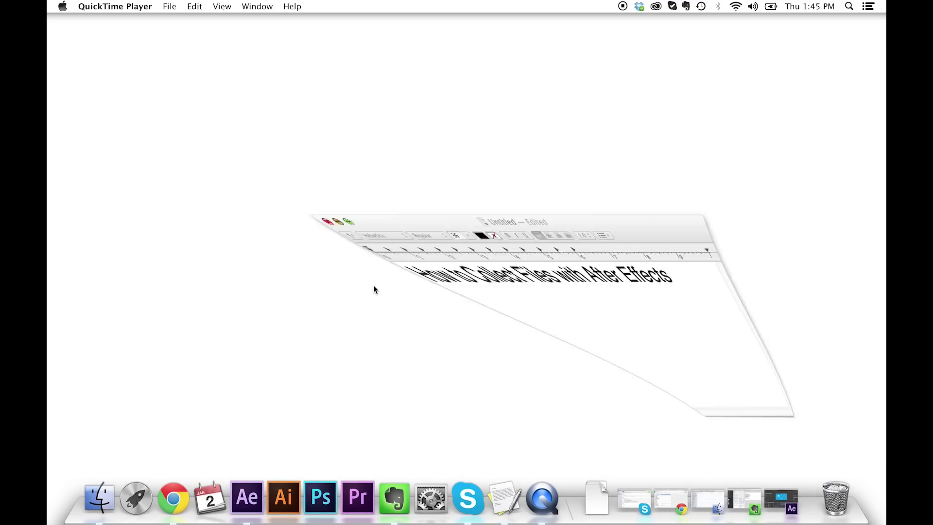
{"action": "left_click", "coordinate": [235, 499]}
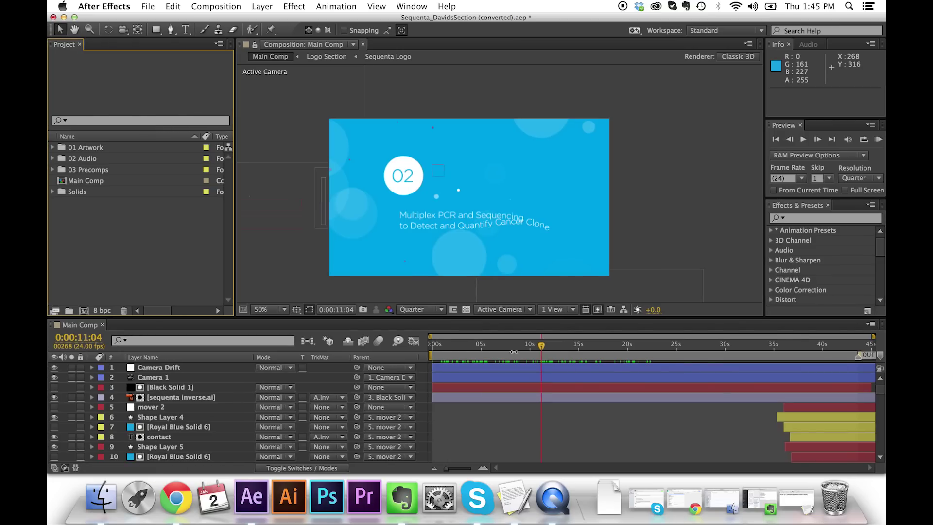
{"action": "left_click", "coordinate": [516, 345]}
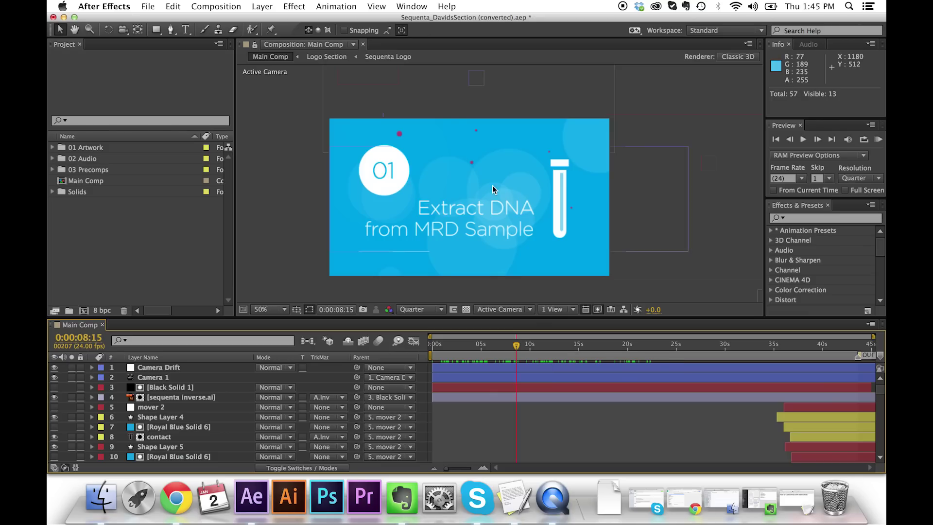
{"action": "left_click", "coordinate": [493, 346]}
{"action": "left_click_drag", "start_coordinate": [491, 346], "coordinate": [514, 358]}
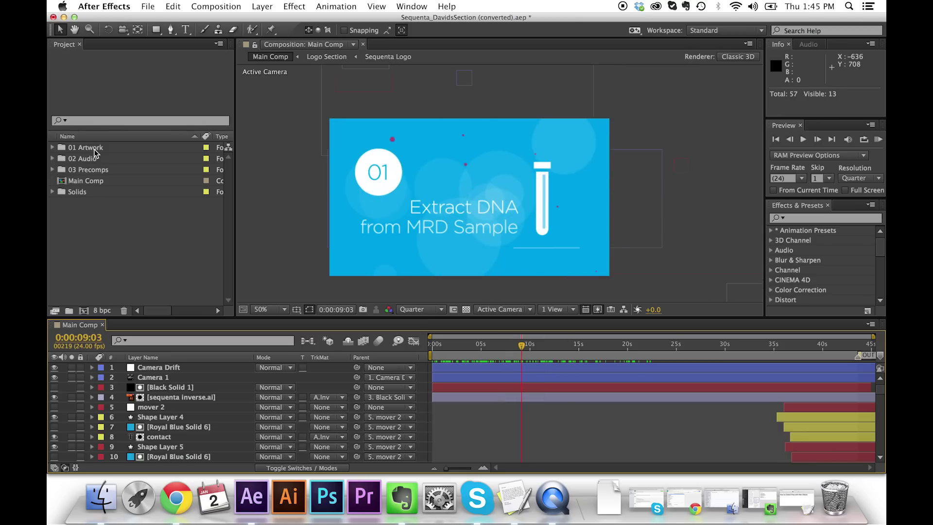
Step: Review the 01 Artwork, 02 Audio and 03 Precomps folders, peeking at the 02 Audio mp3
{"action": "left_click", "coordinate": [95, 148]}
{"action": "left_click", "coordinate": [101, 217]}
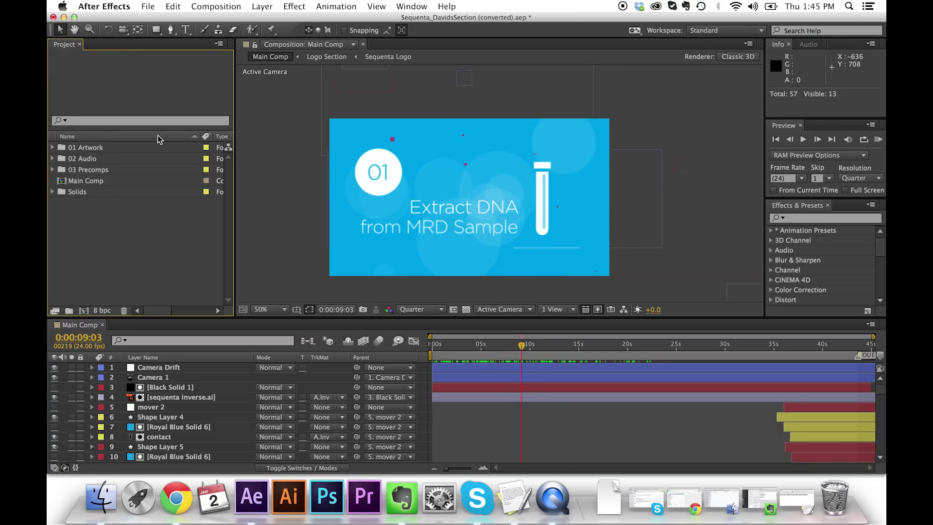
{"action": "left_click", "coordinate": [97, 150]}
{"action": "left_click", "coordinate": [100, 158]}
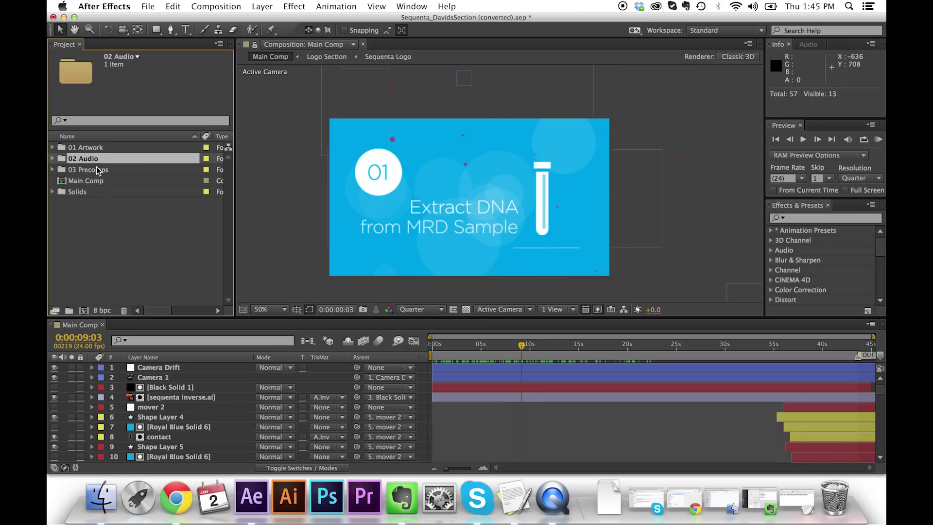
{"action": "left_click", "coordinate": [100, 170]}
{"action": "left_click", "coordinate": [68, 160]}
{"action": "left_click", "coordinate": [52, 158]}
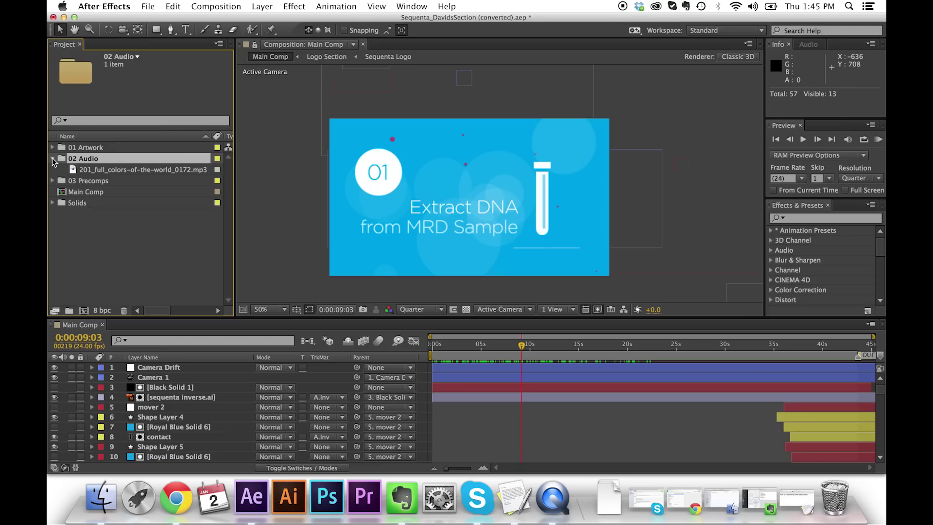
{"action": "left_click", "coordinate": [52, 158]}
{"action": "left_click", "coordinate": [157, 218]}
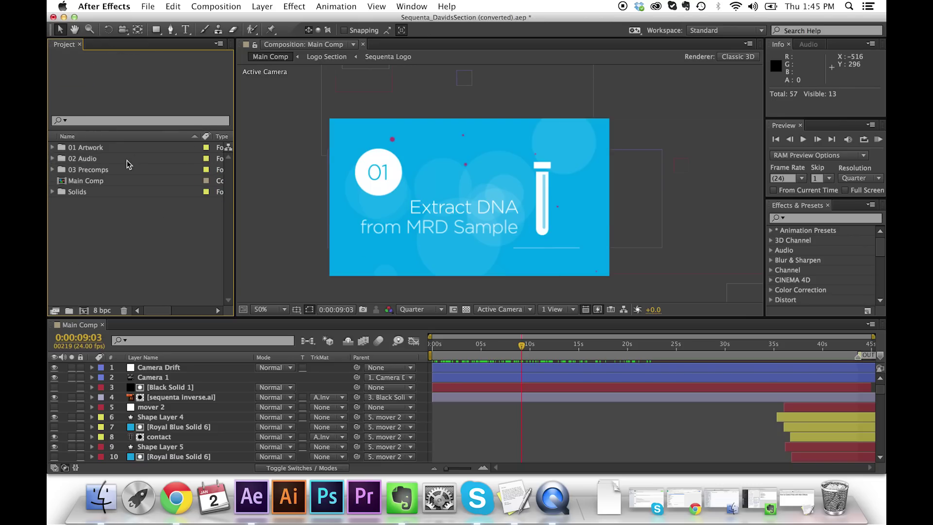
Step: Set the current time to 0:00:08:04 and select Main Comp
{"action": "left_click", "coordinate": [512, 346]}
{"action": "left_click_drag", "start_coordinate": [512, 345], "coordinate": [513, 345]}
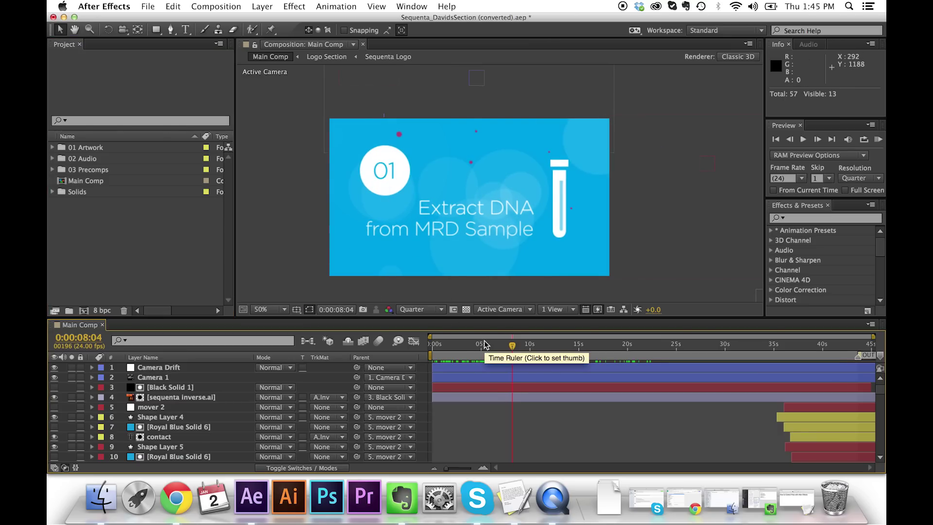
{"action": "left_click", "coordinate": [98, 181]}
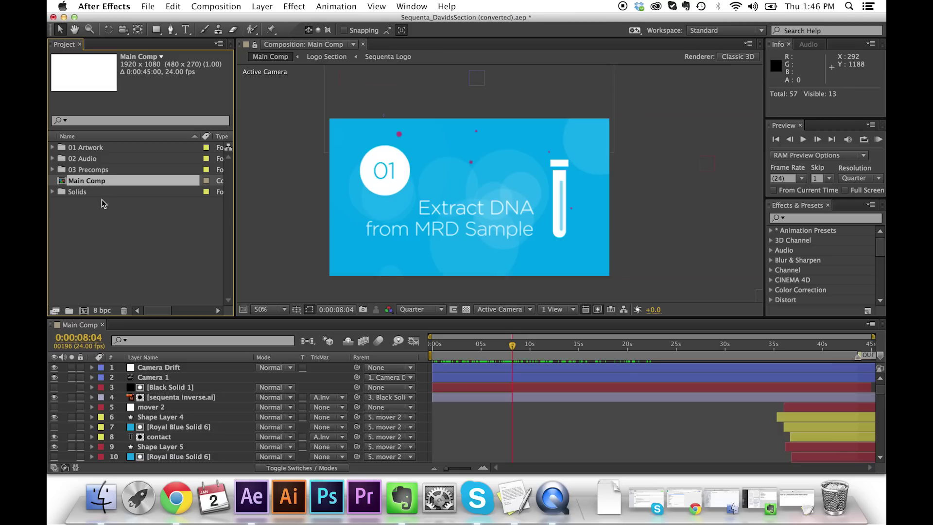
{"action": "left_click", "coordinate": [148, 6]}
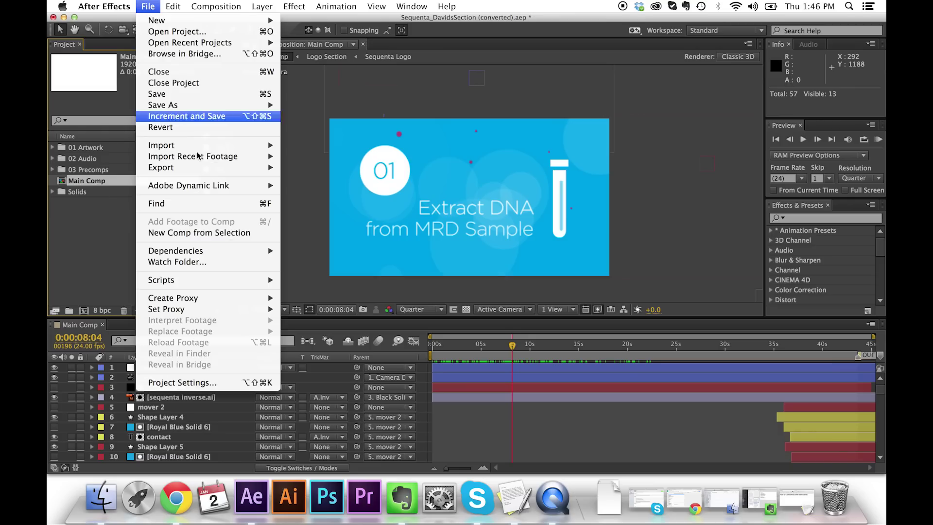
{"action": "mouse_move", "coordinate": [224, 257]}
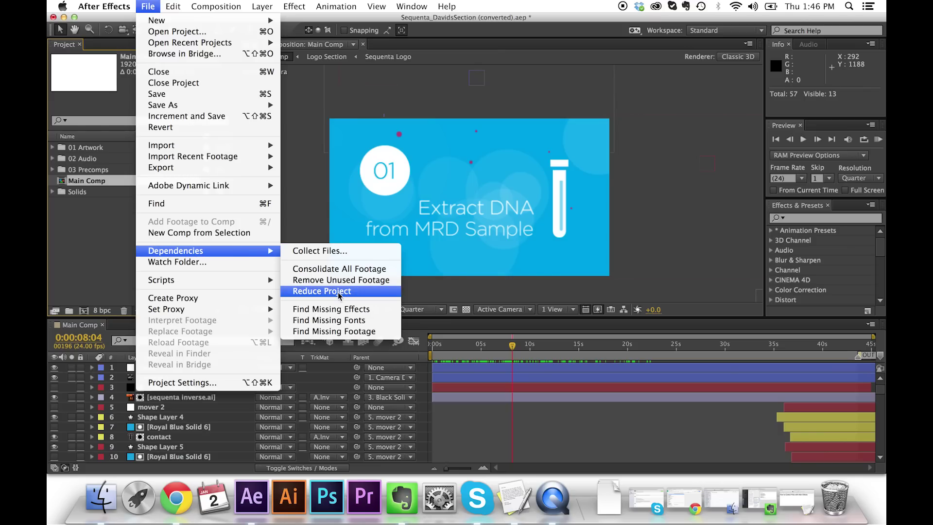
{"action": "left_click", "coordinate": [339, 292]}
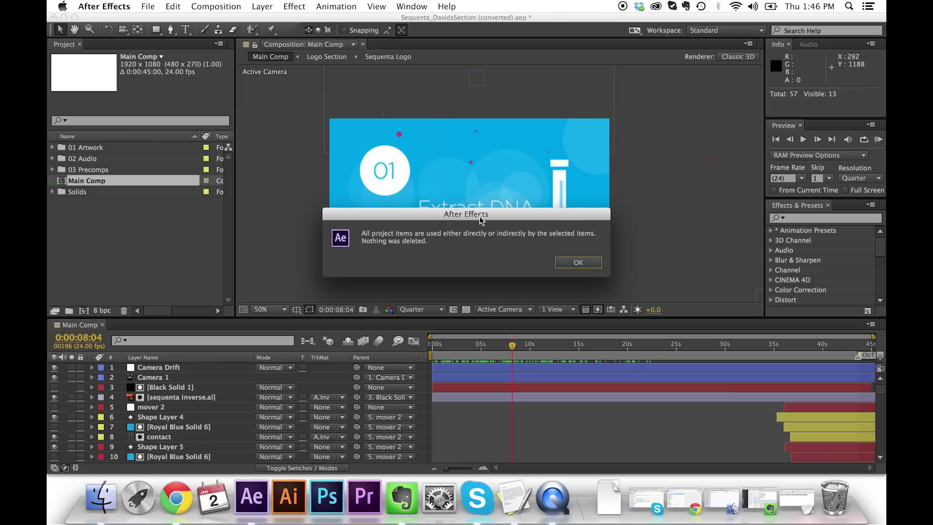
{"action": "left_click_drag", "start_coordinate": [480, 219], "coordinate": [442, 199]}
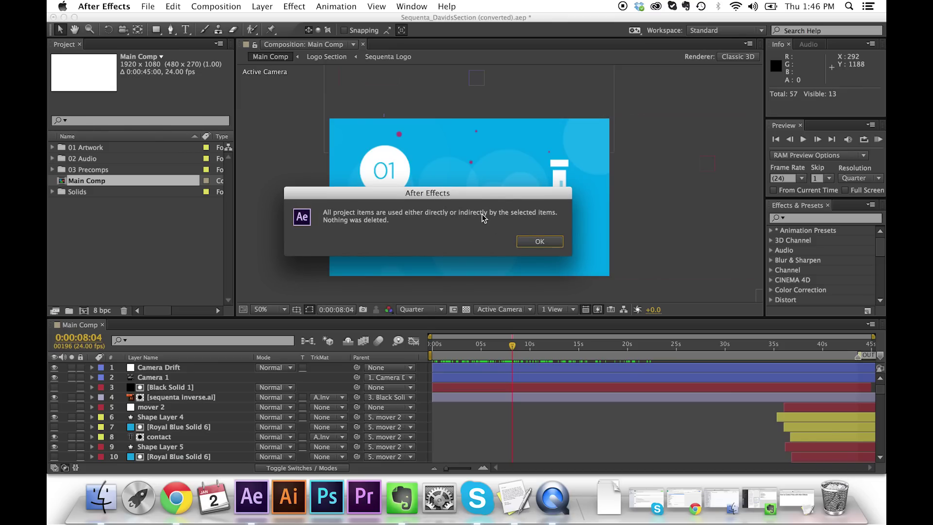
{"action": "left_click", "coordinate": [558, 243]}
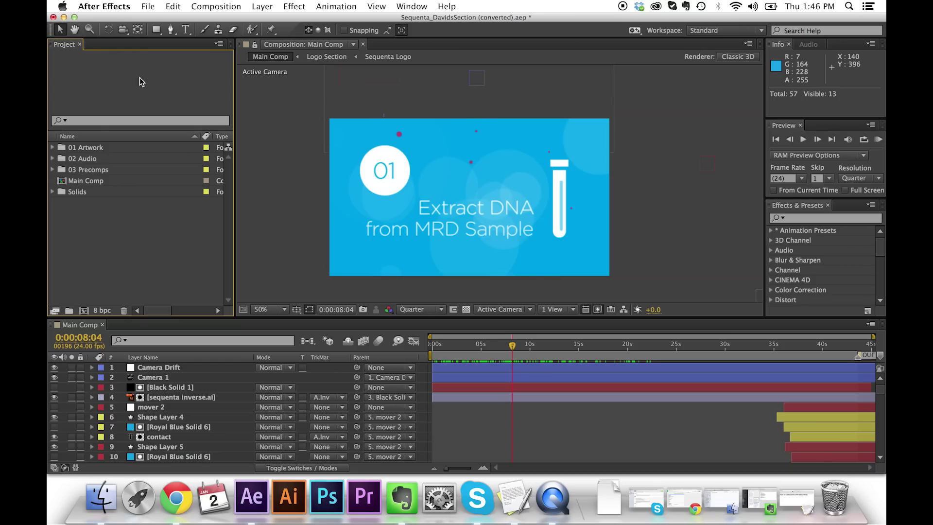
Step: Save the Sequenta project and bring up the File menu's dependency commands
{"action": "left_click", "coordinate": [147, 7]}
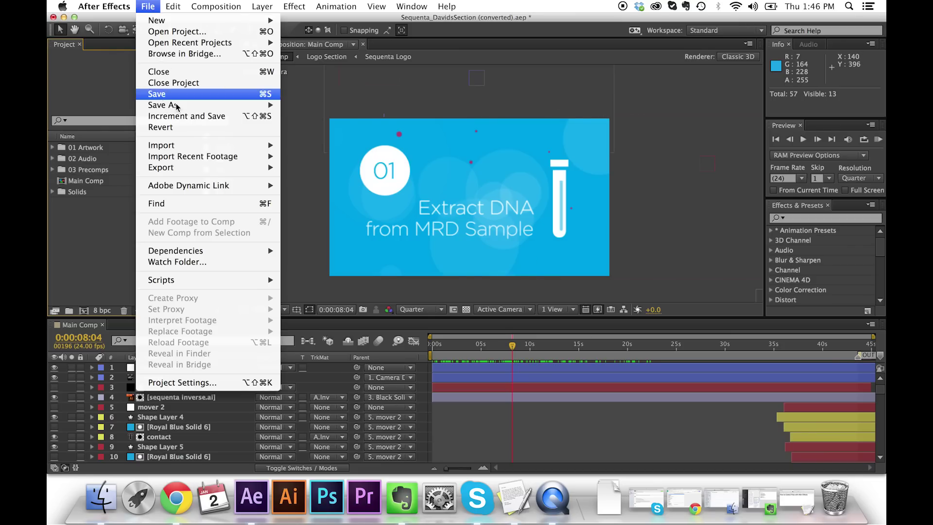
{"action": "left_click", "coordinate": [165, 93]}
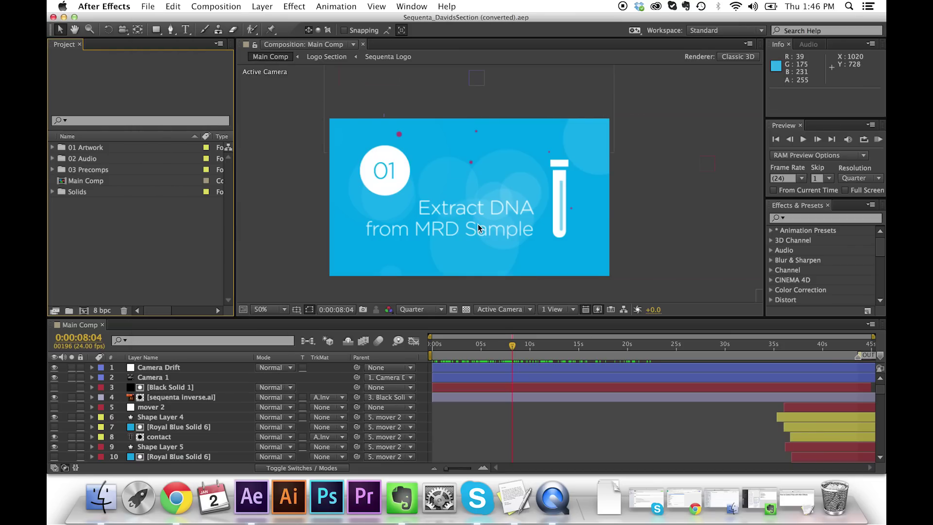
{"action": "left_click", "coordinate": [149, 6]}
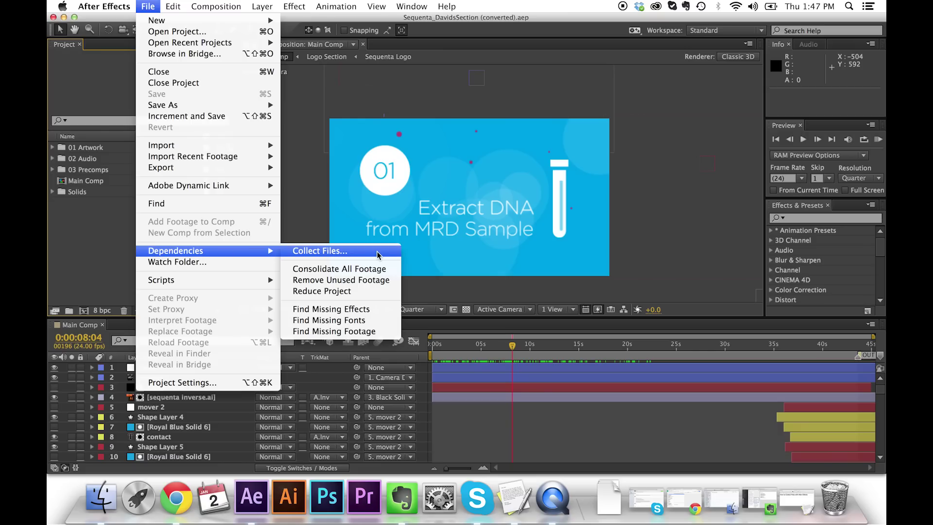
Step: Collect Files with All source files into a new folder on the Desktop
{"action": "left_click", "coordinate": [358, 253]}
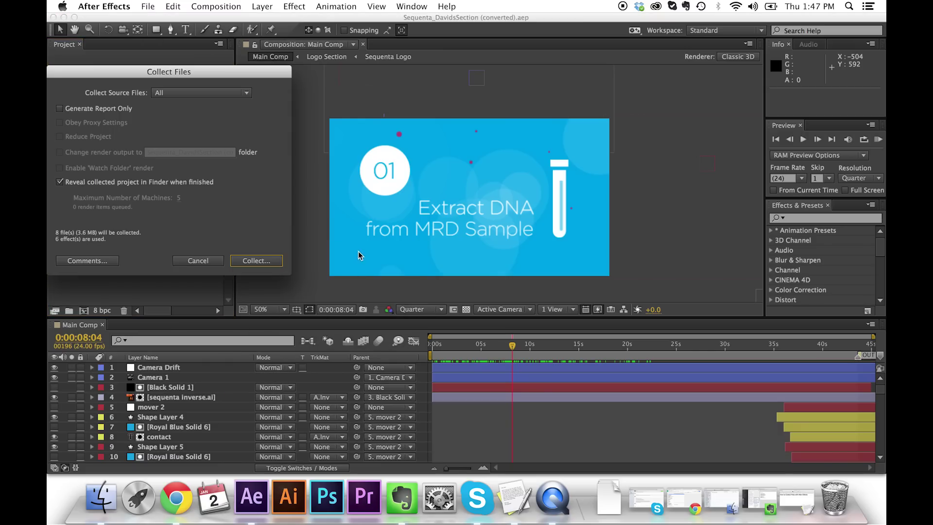
{"action": "left_click_drag", "start_coordinate": [245, 75], "coordinate": [476, 115]}
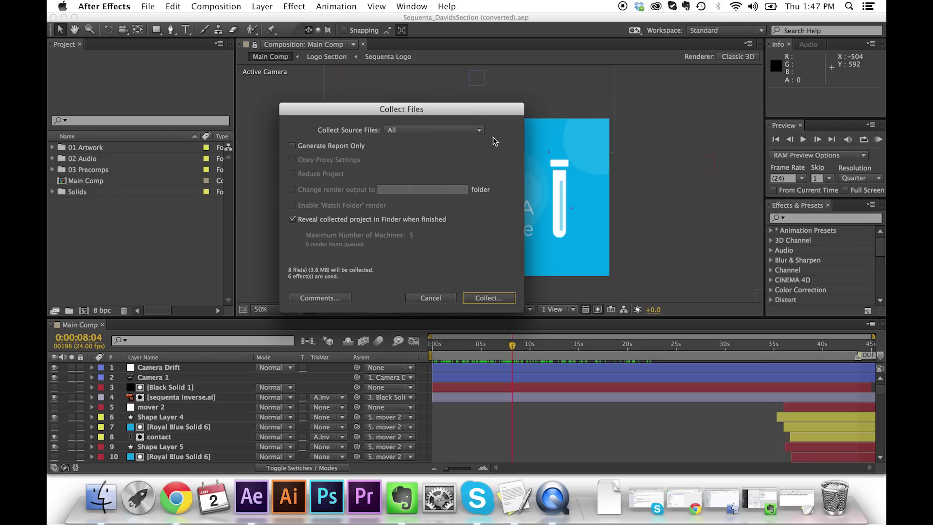
{"action": "left_click", "coordinate": [454, 130]}
{"action": "left_click", "coordinate": [447, 141]}
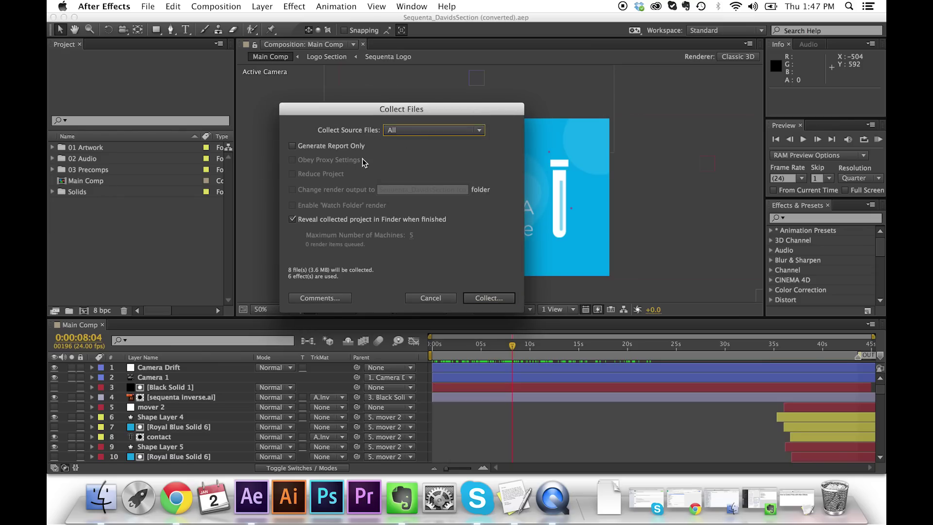
{"action": "left_click_drag", "start_coordinate": [390, 112], "coordinate": [403, 115]}
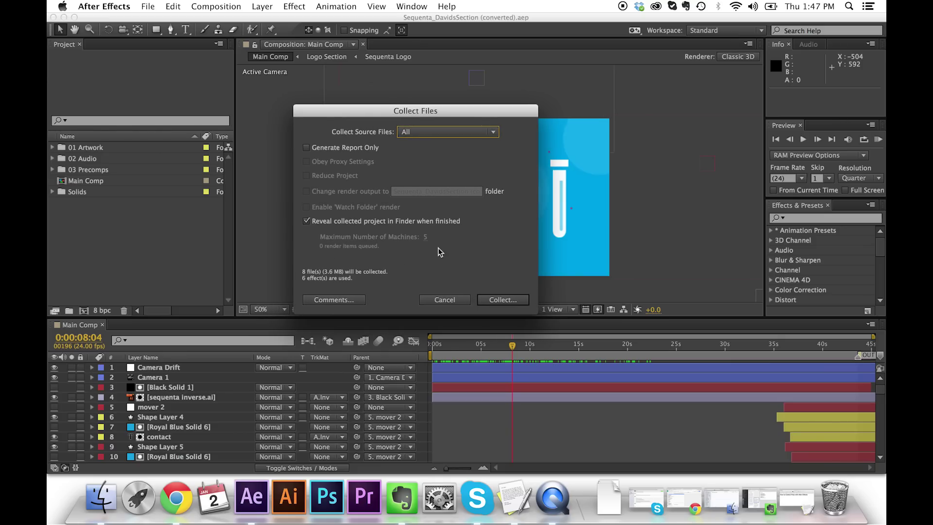
{"action": "left_click", "coordinate": [504, 301]}
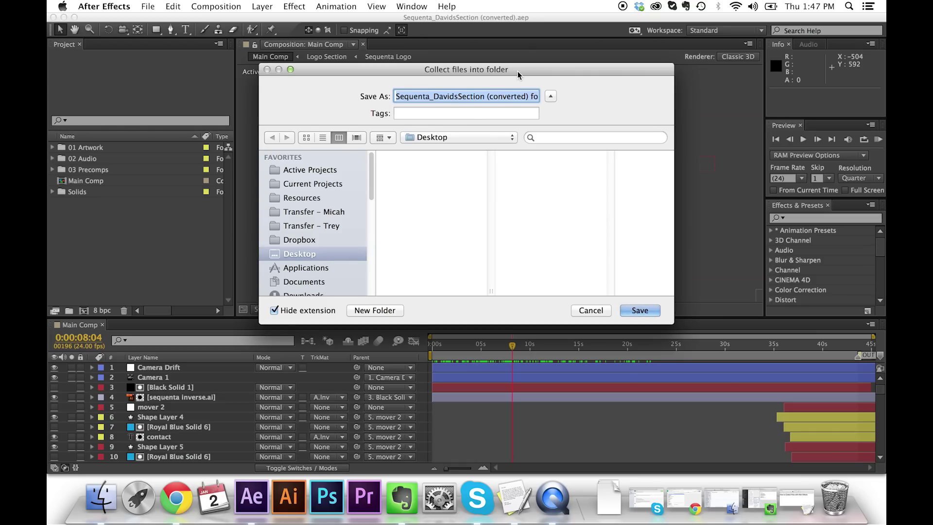
{"action": "left_click_drag", "start_coordinate": [519, 72], "coordinate": [538, 84]}
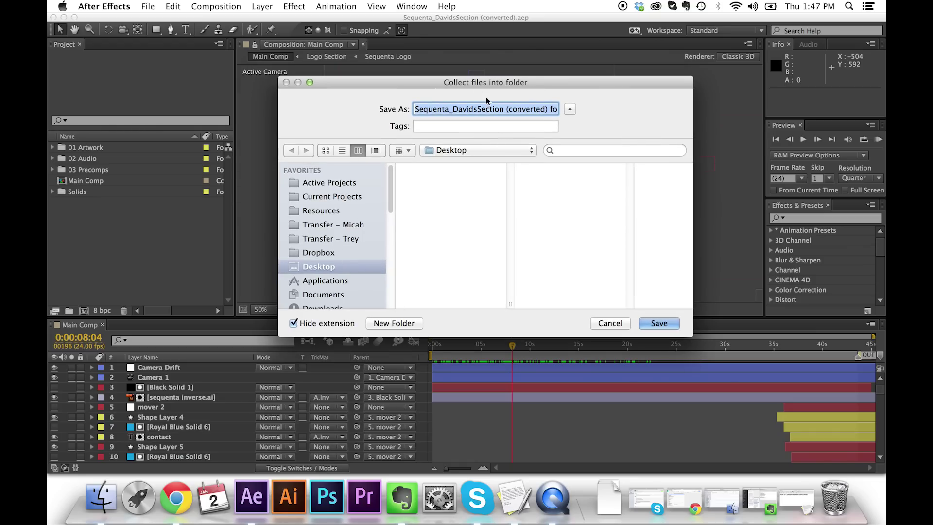
{"action": "left_click", "coordinate": [647, 322]}
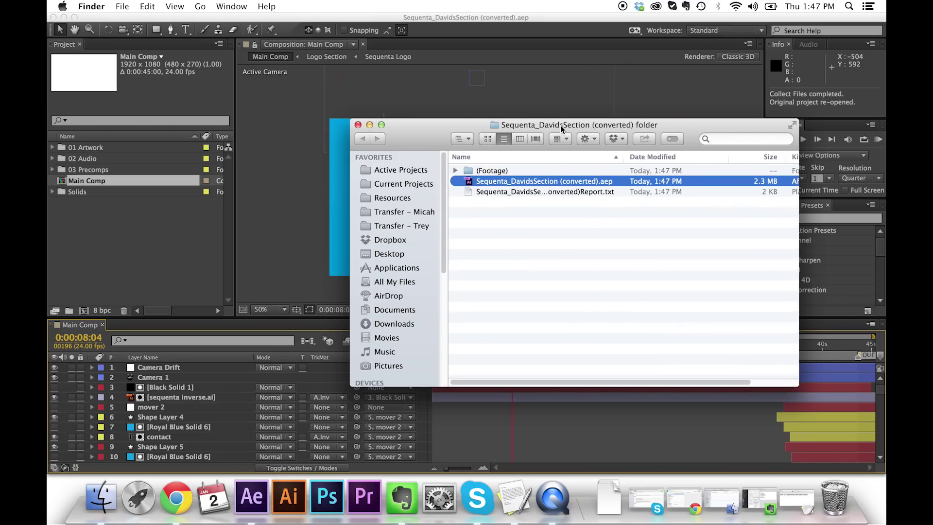
Step: Close the collected folder window and minimize After Effects to reveal the Desktop
{"action": "left_click_drag", "start_coordinate": [562, 127], "coordinate": [516, 96]}
{"action": "left_click", "coordinate": [313, 96]}
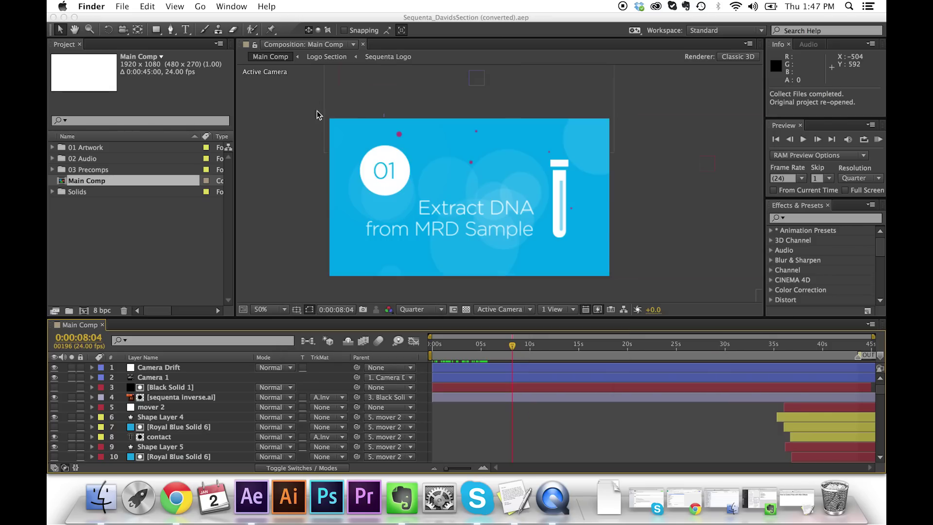
{"action": "left_click", "coordinate": [162, 229]}
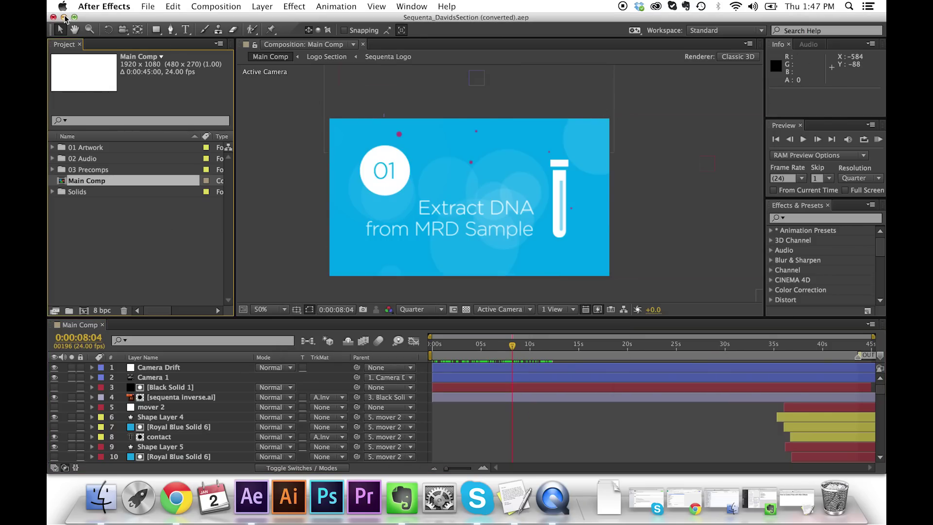
{"action": "left_click", "coordinate": [64, 17]}
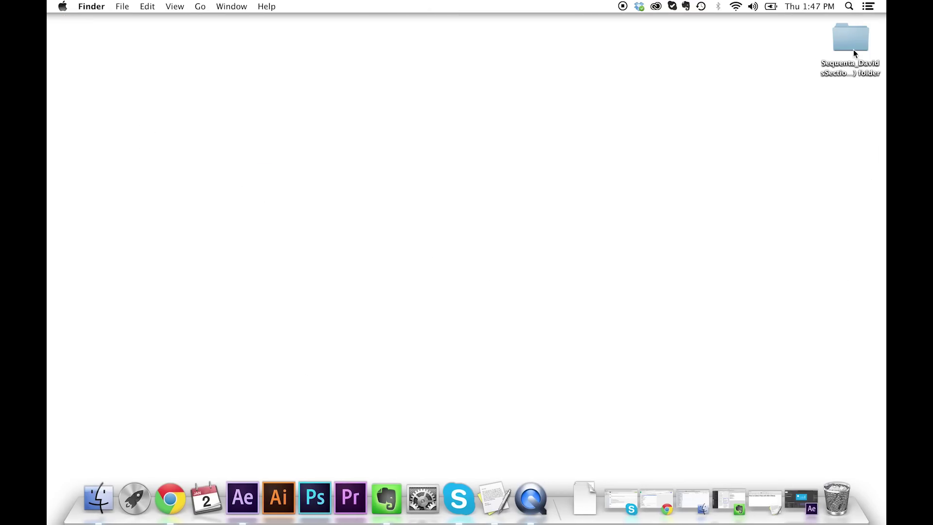
Step: Open the collected Desktop folder and inspect (Footage), the .aep project and the report file
{"action": "left_click", "coordinate": [848, 41]}
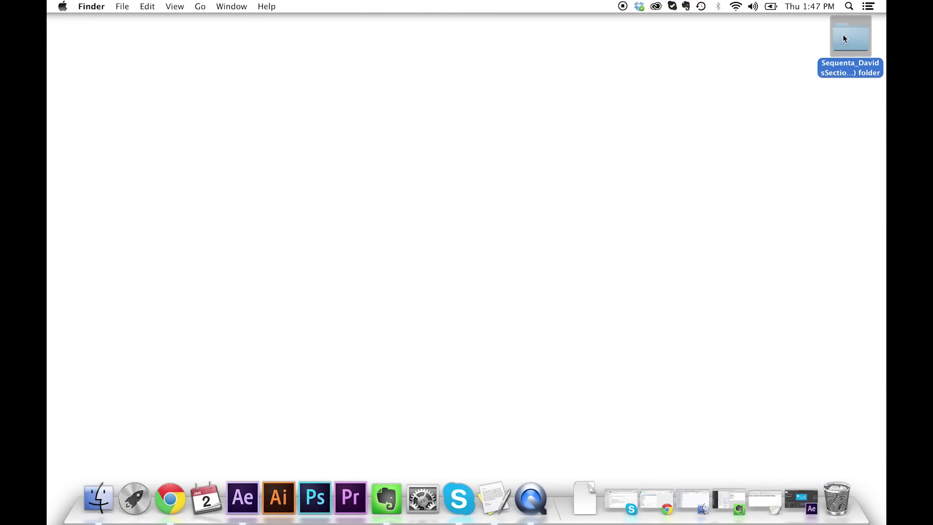
{"action": "double_click", "coordinate": [847, 44]}
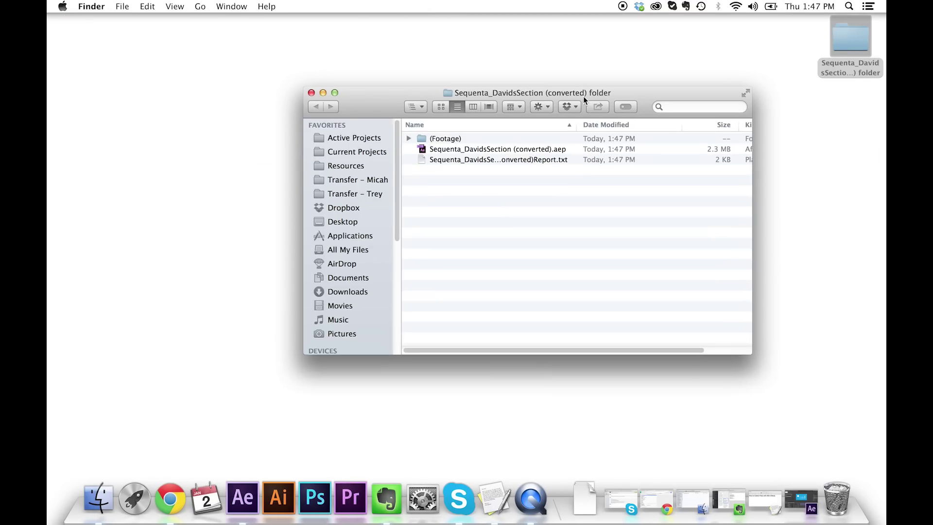
{"action": "left_click", "coordinate": [373, 111]}
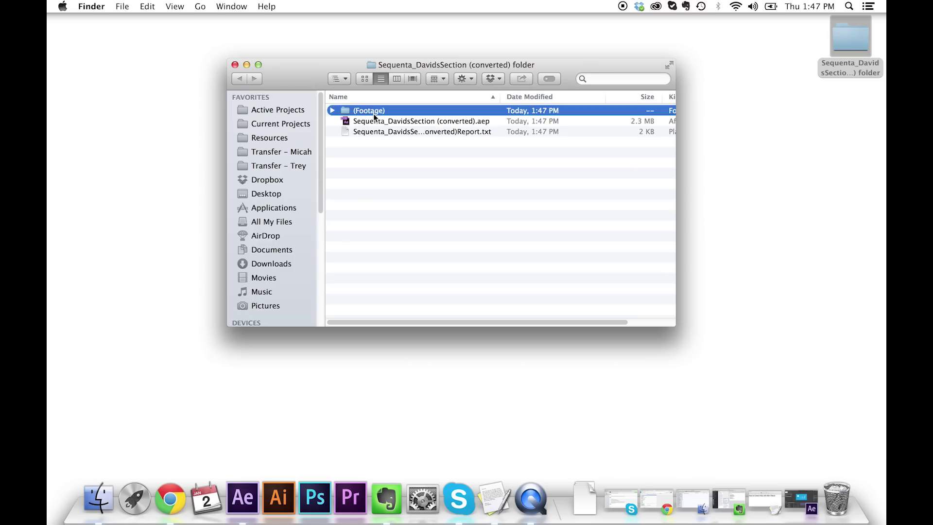
{"action": "left_click", "coordinate": [396, 121]}
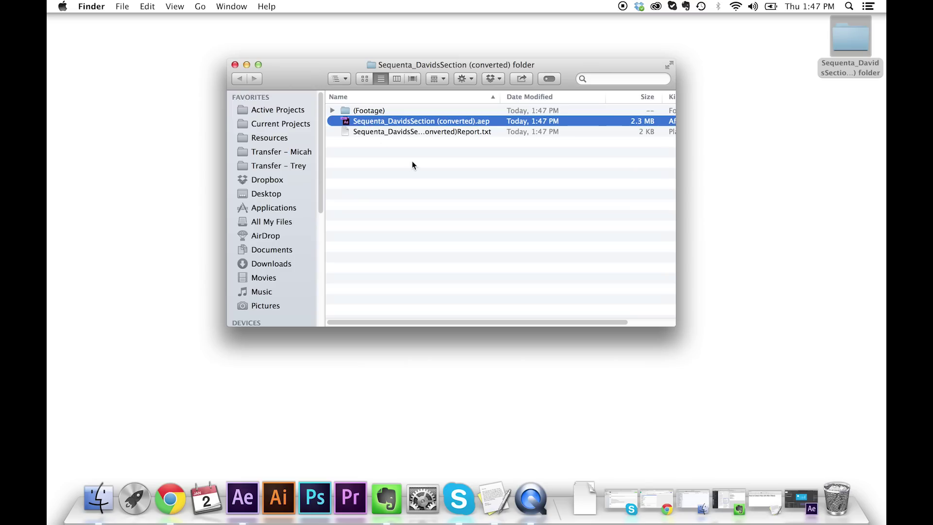
{"action": "left_click", "coordinate": [430, 133]}
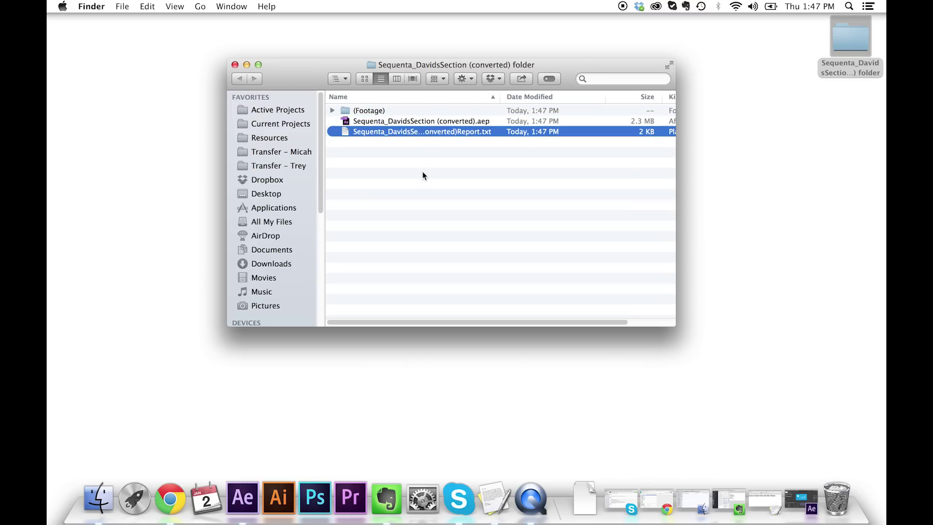
{"action": "left_click", "coordinate": [371, 111]}
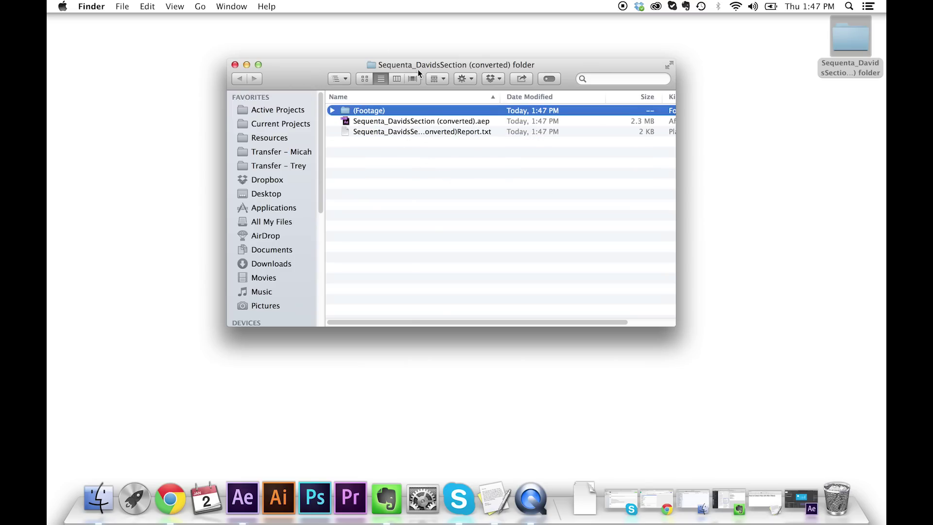
{"action": "left_click_drag", "start_coordinate": [417, 72], "coordinate": [403, 87]}
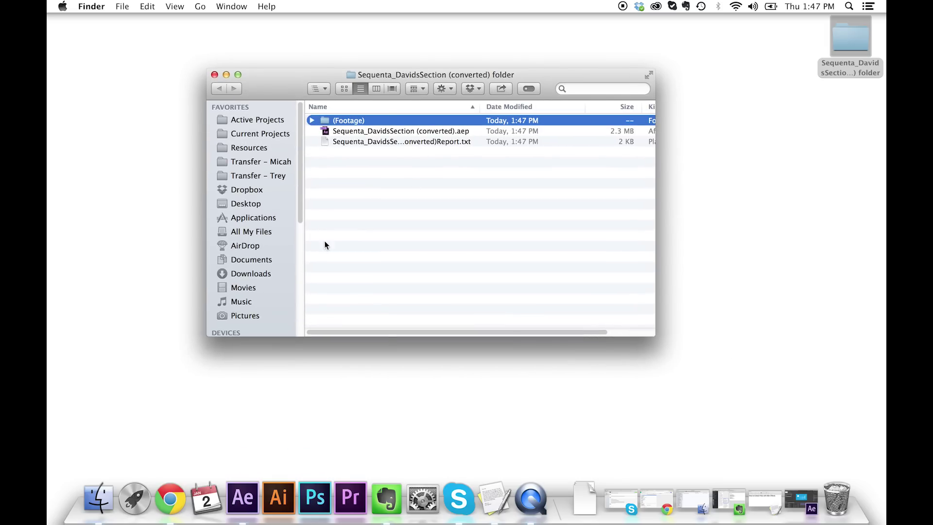
{"action": "left_click", "coordinate": [384, 132]}
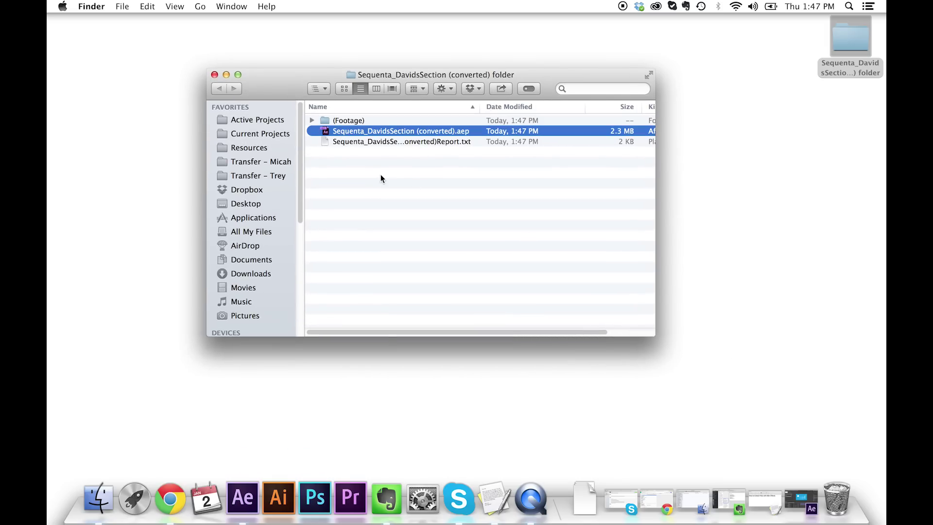
{"action": "left_click", "coordinate": [357, 122]}
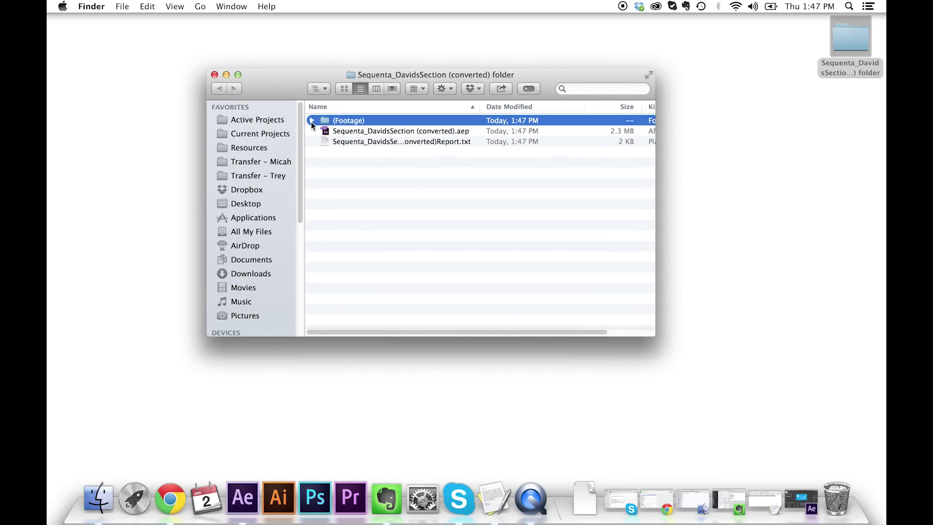
Step: Expand (Footage) to view its 01 Artwork and 02 Audio subfolders, then return to After Effects
{"action": "left_click", "coordinate": [312, 121]}
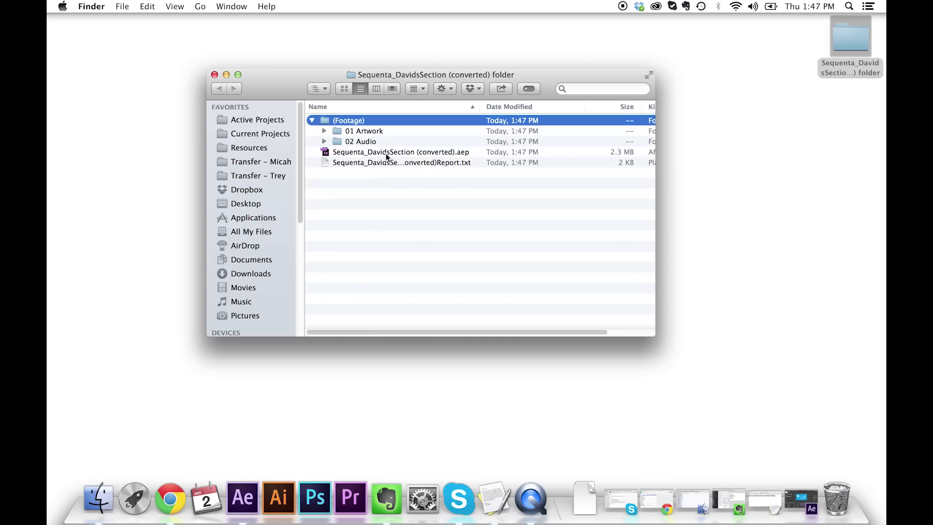
{"action": "key", "text": "Down"}
{"action": "key", "text": "Down"}
{"action": "key", "text": "Up"}
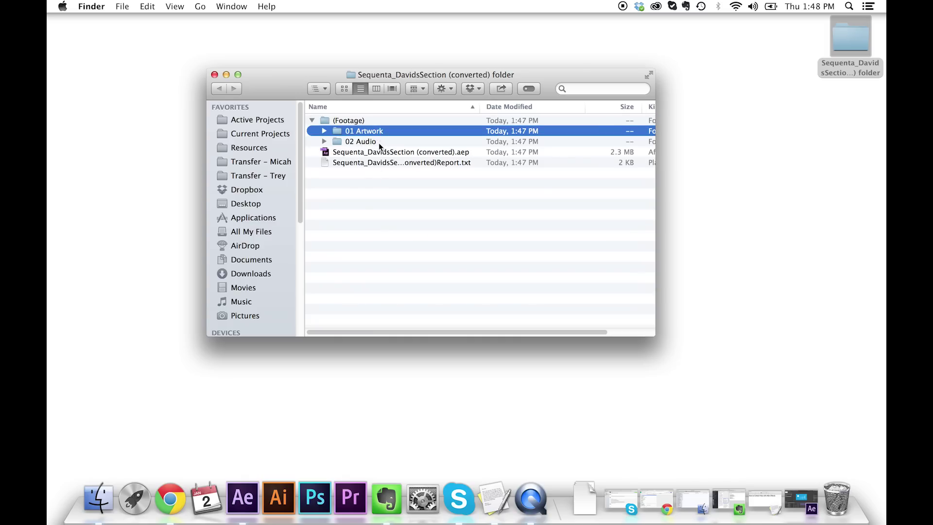
{"action": "key", "text": "Down"}
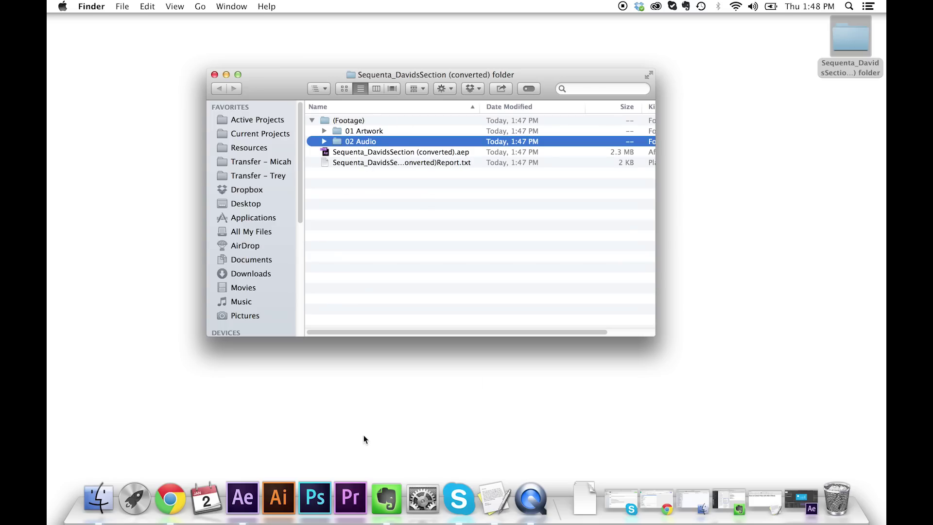
{"action": "left_click", "coordinate": [242, 497]}
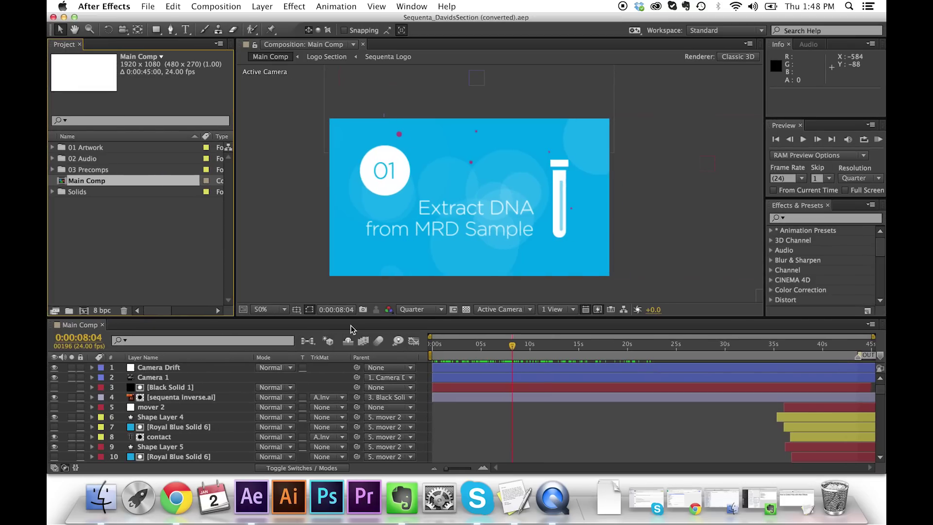
Step: Inspect the 01 Artwork, 02 Audio and 03 Precomps folders, briefly expanding 03 Precomps and 02 Audio
{"action": "left_click", "coordinate": [148, 238]}
{"action": "left_click", "coordinate": [106, 150]}
{"action": "left_click", "coordinate": [107, 161]}
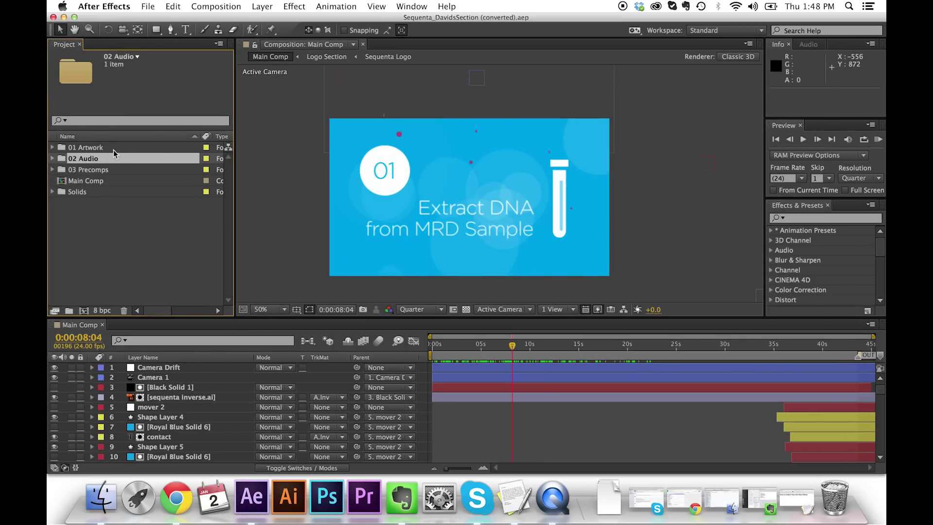
{"action": "left_click", "coordinate": [100, 171]}
{"action": "left_click", "coordinate": [52, 170]}
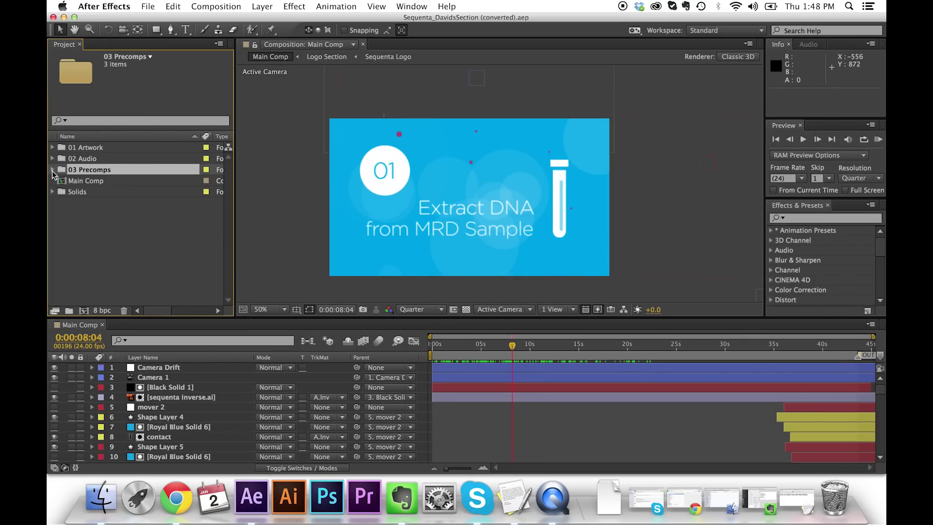
{"action": "left_click", "coordinate": [53, 170]}
{"action": "left_click", "coordinate": [72, 160]}
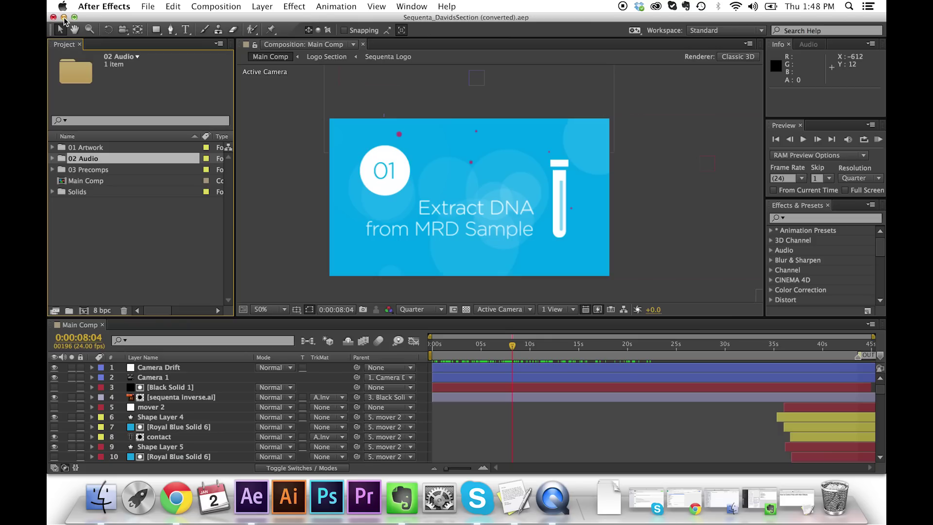
{"action": "left_click", "coordinate": [53, 159]}
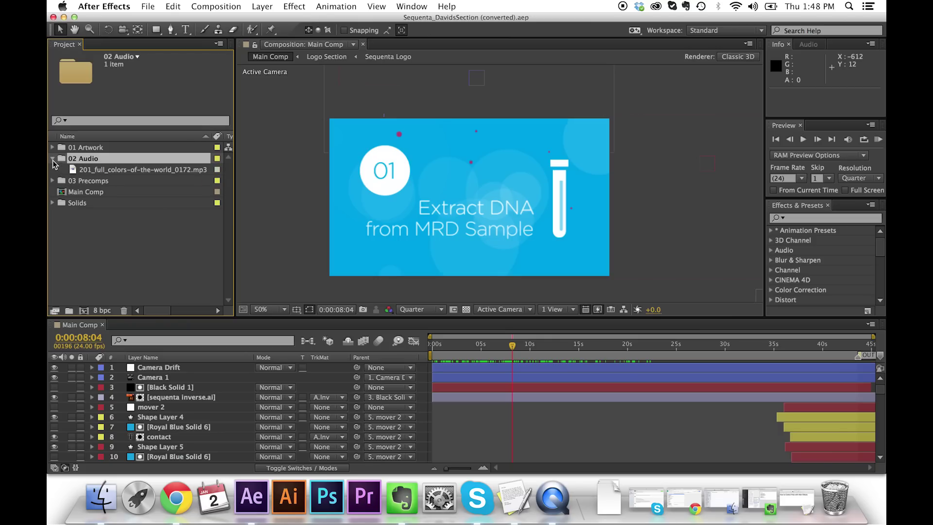
{"action": "left_click", "coordinate": [53, 159]}
Step: Minimize After Effects, check the mp3 in 02 Audio, then collapse 02 Audio and (Footage)
{"action": "left_click", "coordinate": [64, 17]}
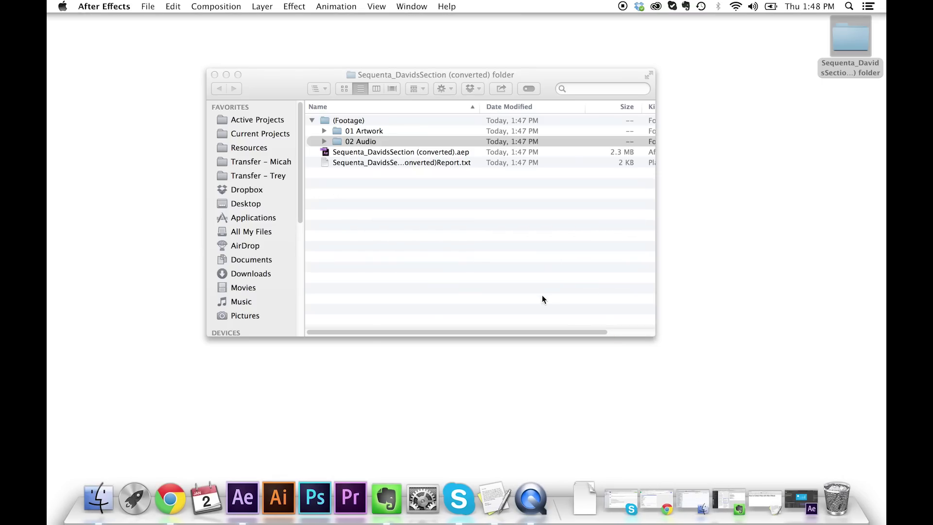
{"action": "left_click", "coordinate": [324, 141]}
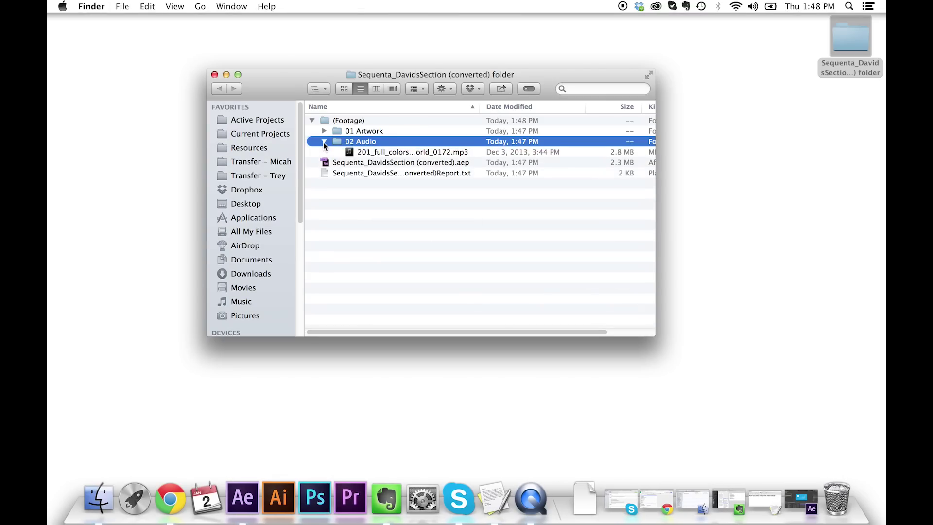
{"action": "left_click", "coordinate": [376, 152]}
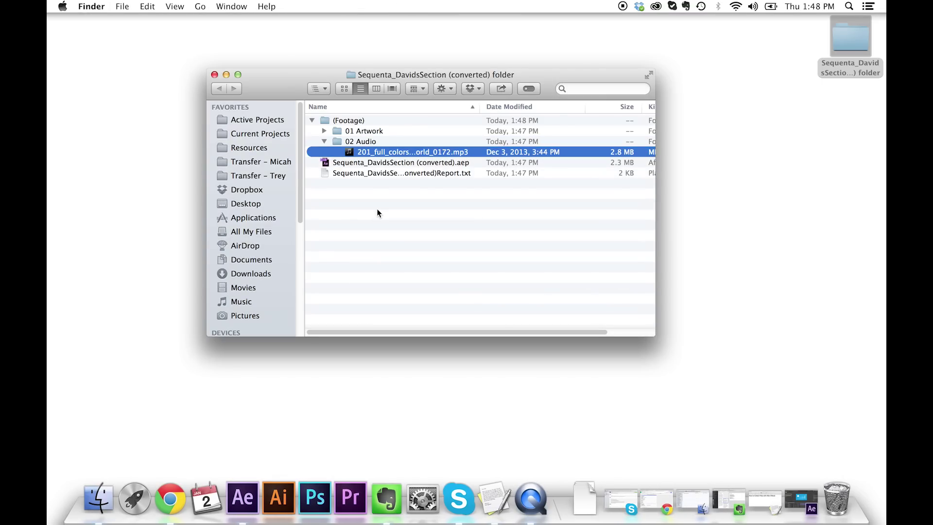
{"action": "left_click", "coordinate": [324, 142]}
{"action": "left_click", "coordinate": [312, 121]}
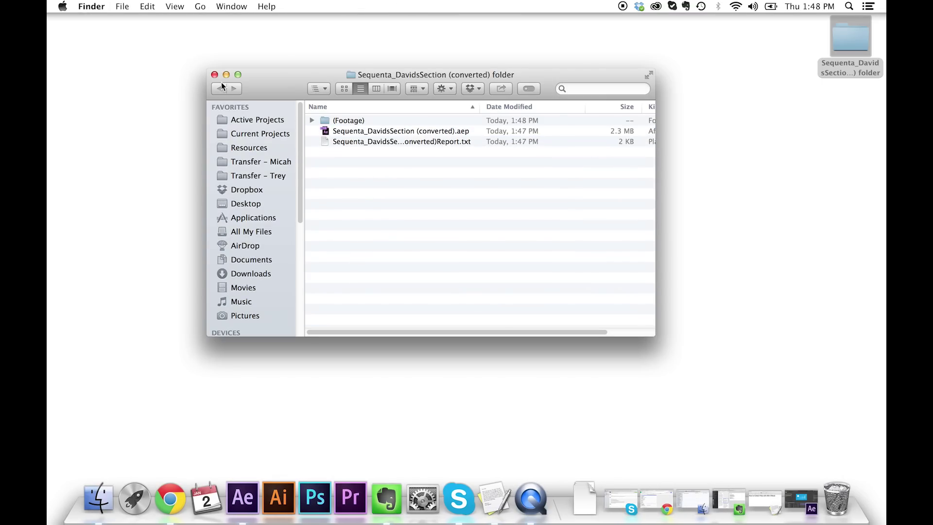